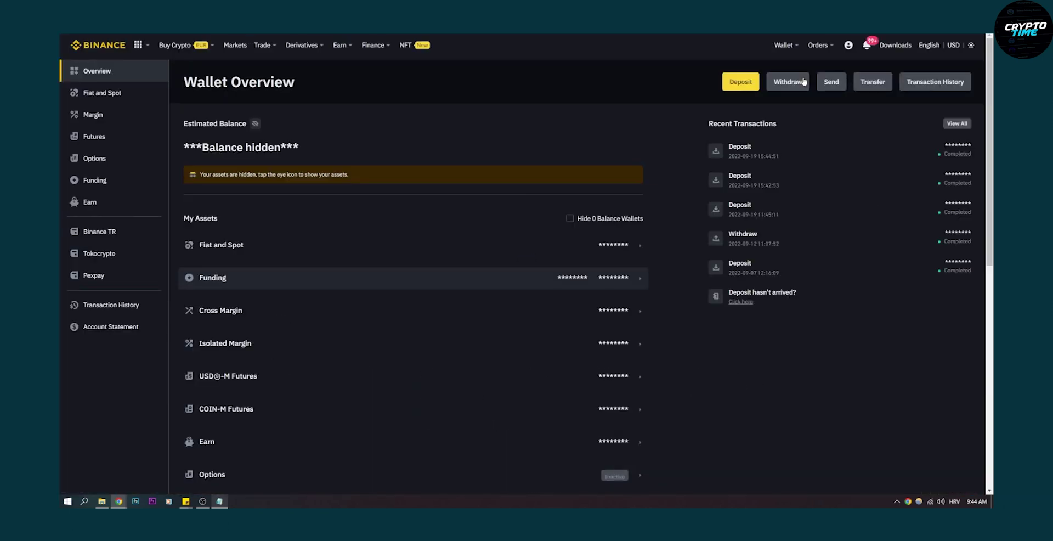
# Step: Look over the wallet transfer form (Fiat and Spot source, ADA coin) and close it without transferring
pyautogui.click(881, 86)
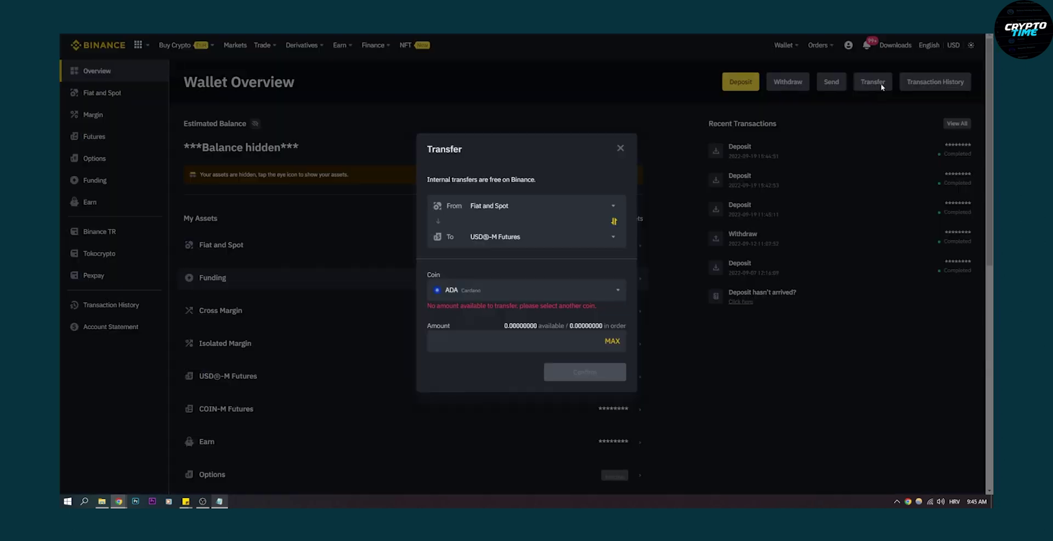
pyautogui.click(490, 208)
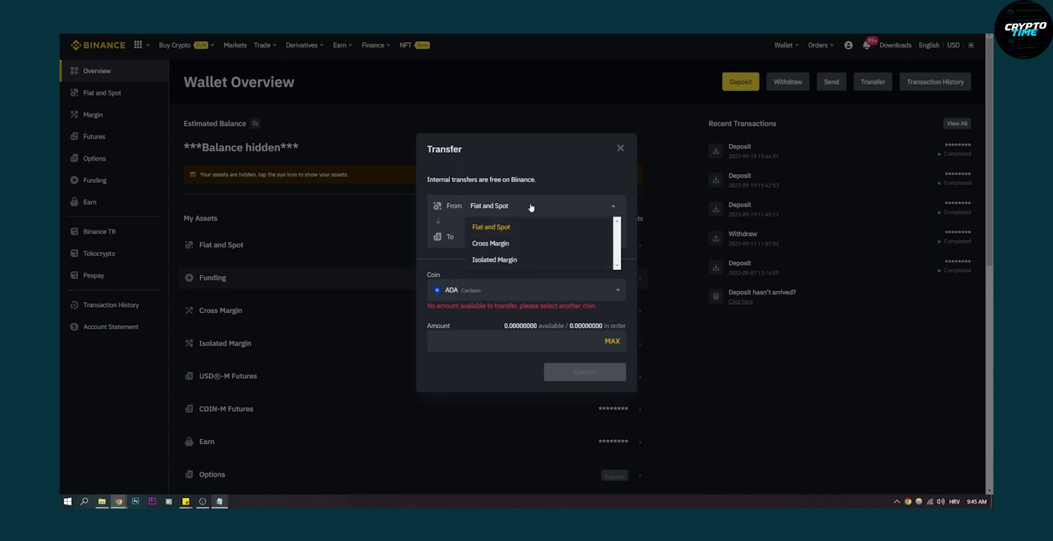
pyautogui.click(505, 205)
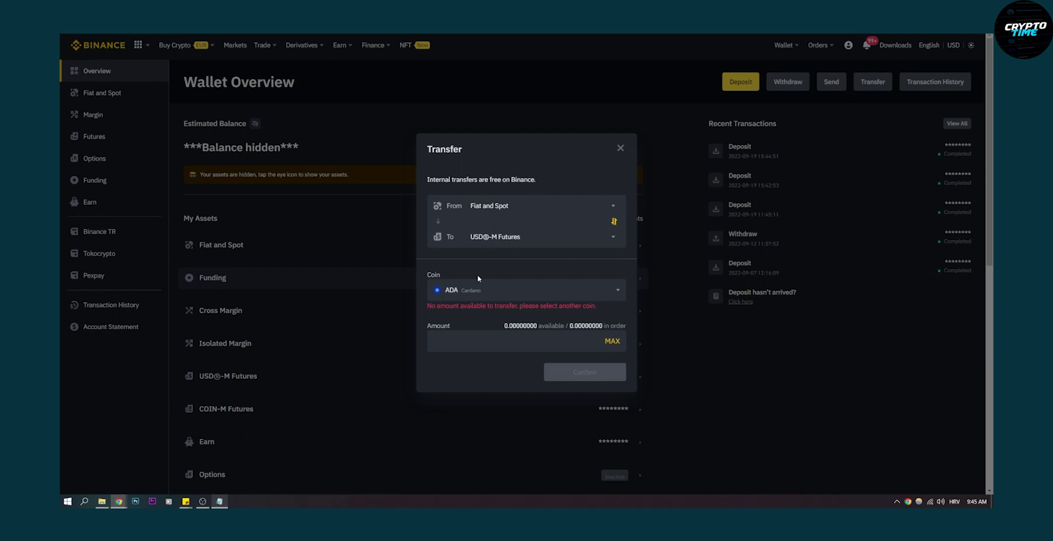
pyautogui.click(487, 288)
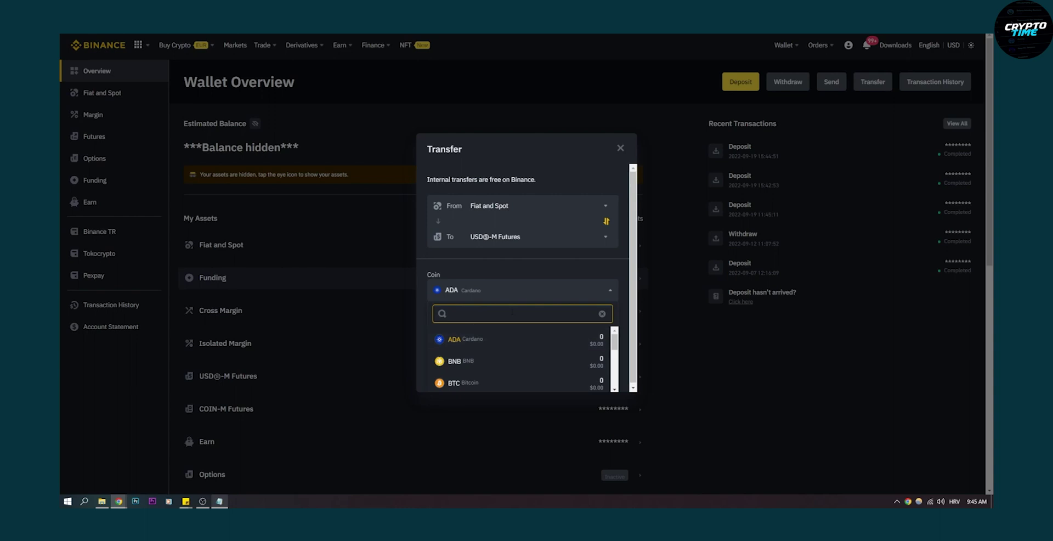
pyautogui.click(617, 271)
pyautogui.click(620, 148)
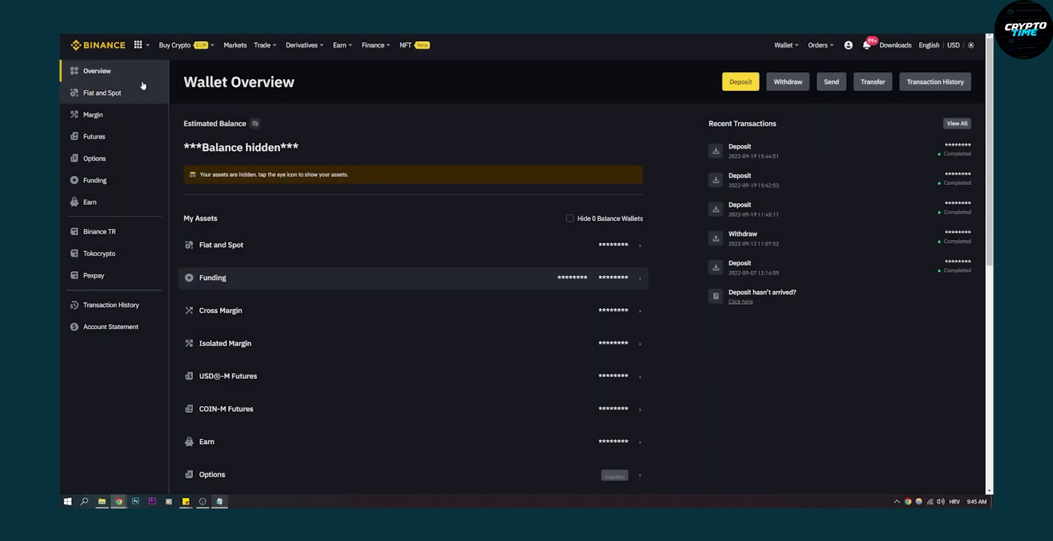
# Step: Go to Strategy Trading, browse the Strategy Pool, and show the Create Strategy list
pyautogui.moveTo(265, 51)
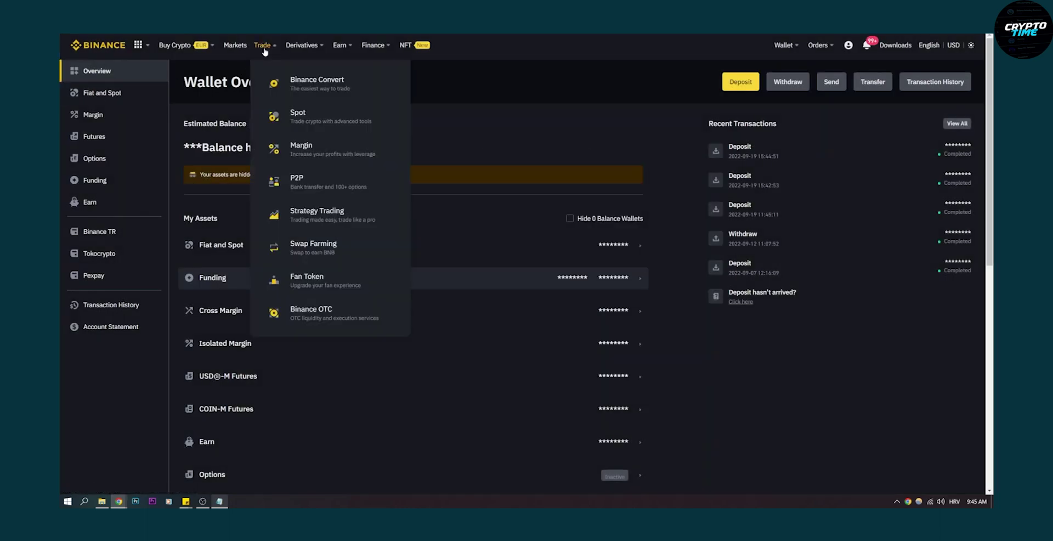
pyautogui.click(330, 216)
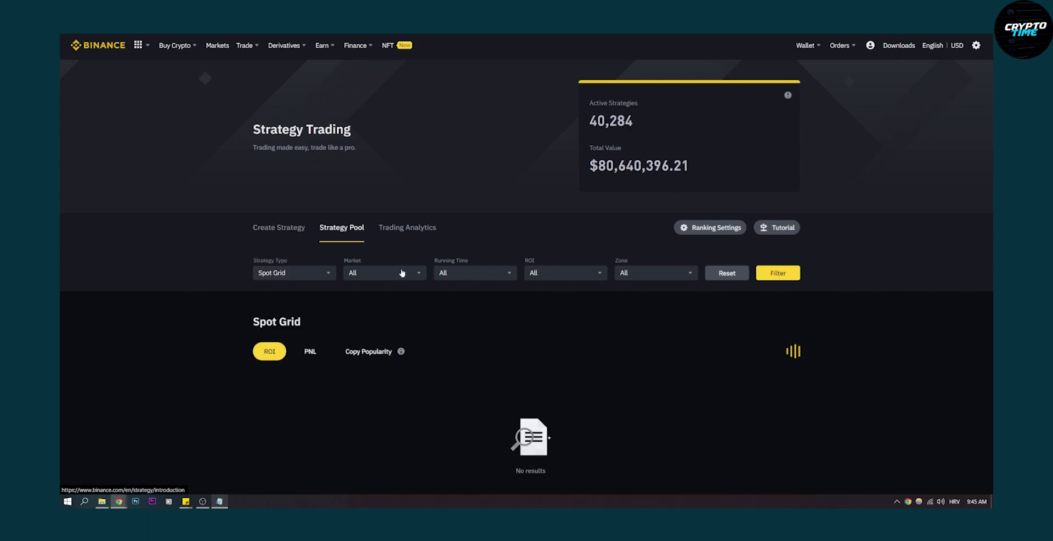
pyautogui.scroll(-7, 243, 271)
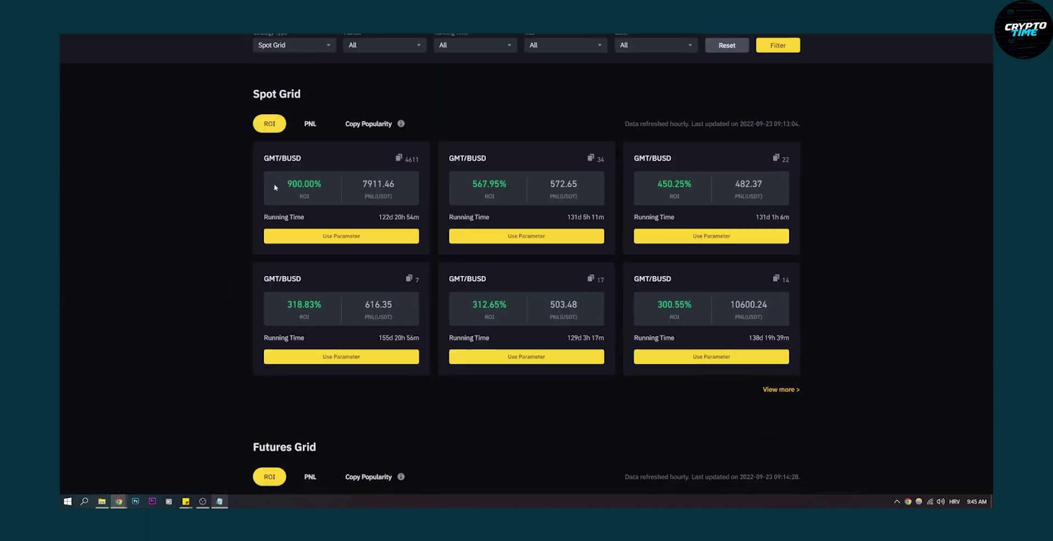
pyautogui.scroll(-2, 233, 279)
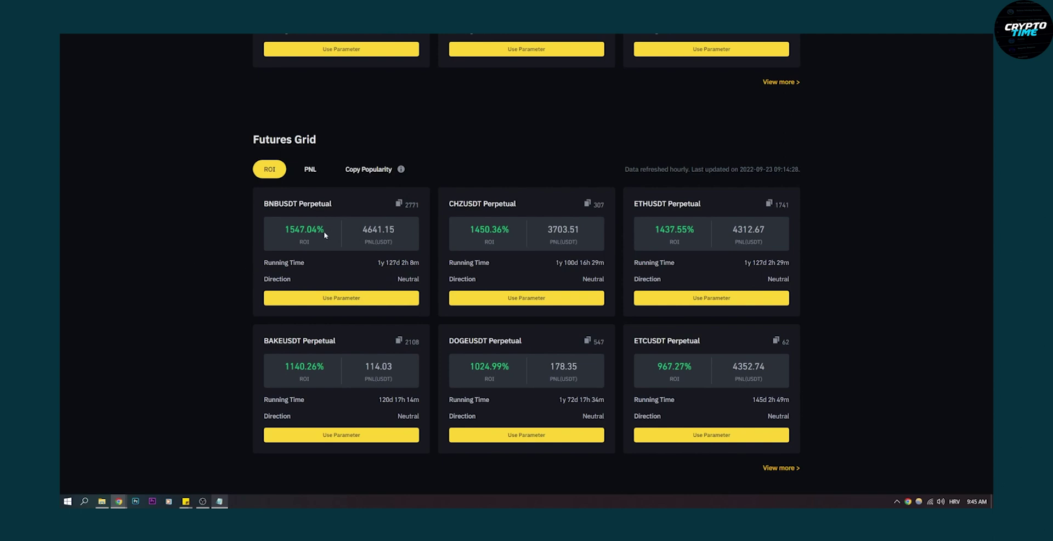
pyautogui.scroll(9, 231, 250)
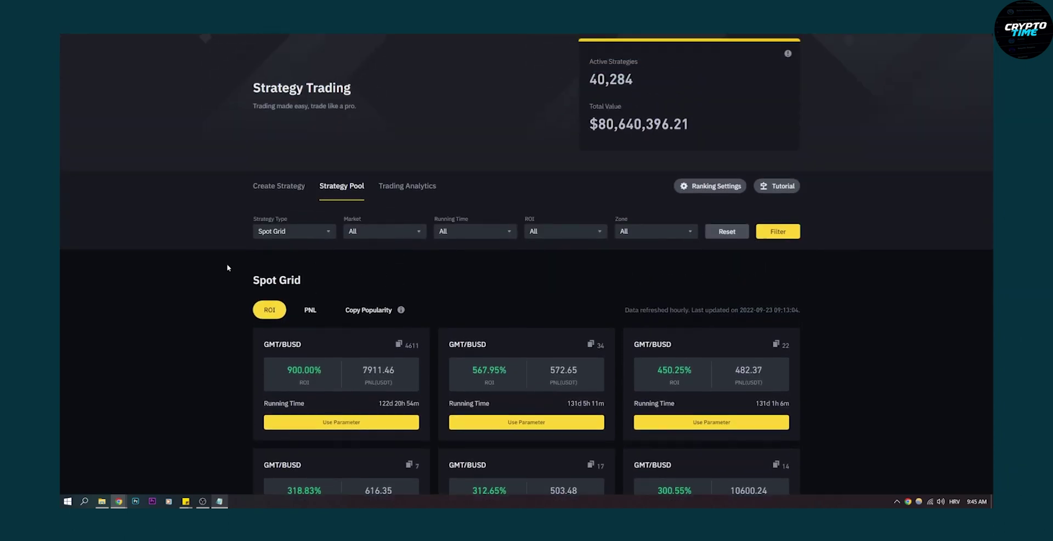
pyautogui.scroll(1, 227, 267)
pyautogui.click(276, 233)
pyautogui.scroll(-2, 185, 249)
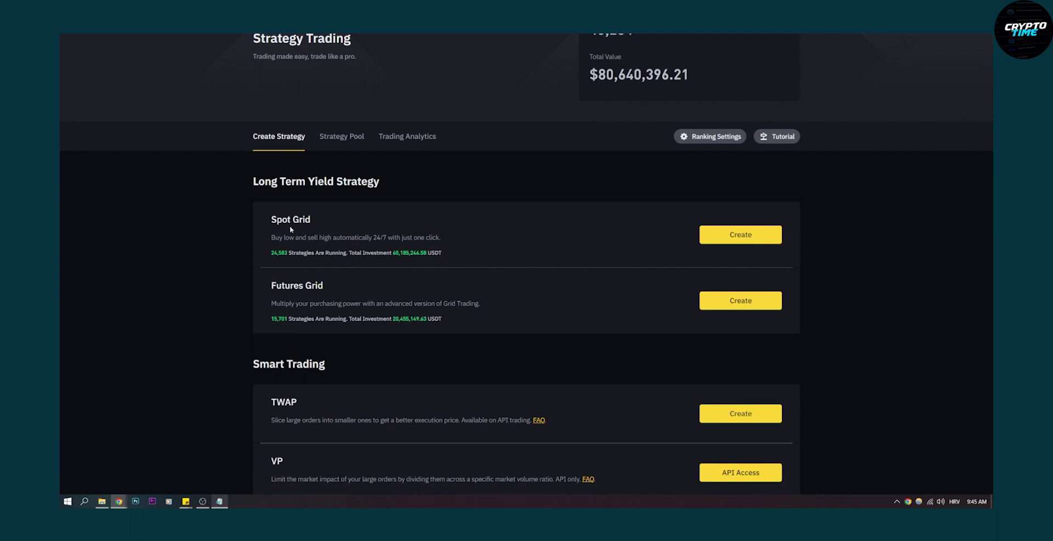
# Step: Start a BTCBUSD Perpetual Futures Grid, dismissing the welcome guide and the help tip
pyautogui.click(744, 301)
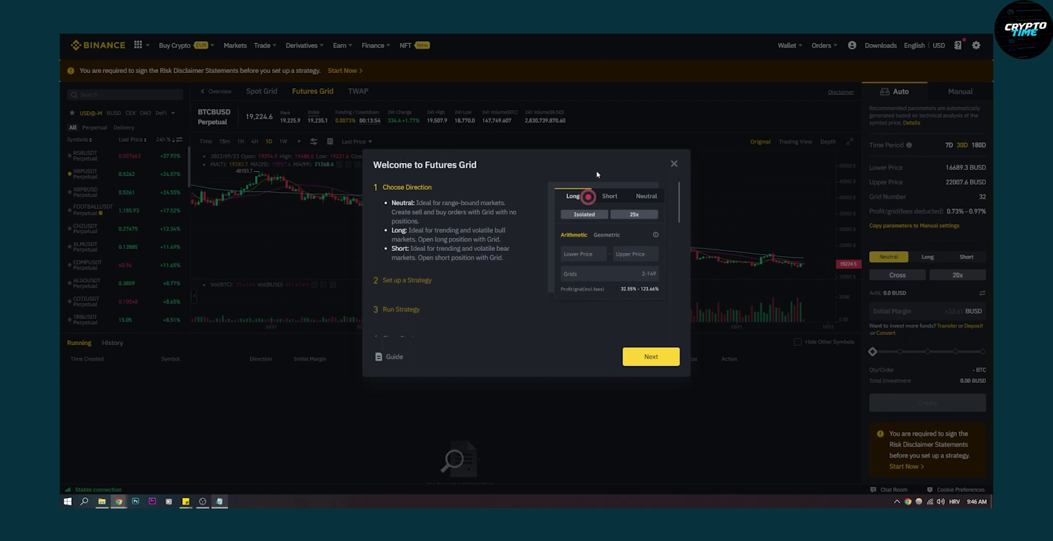
pyautogui.click(675, 165)
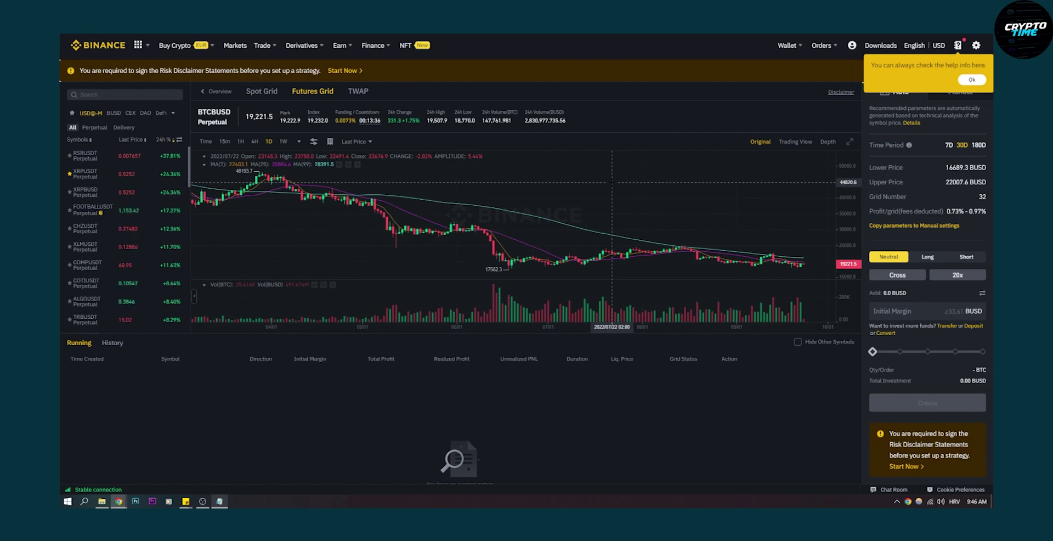
pyautogui.click(972, 80)
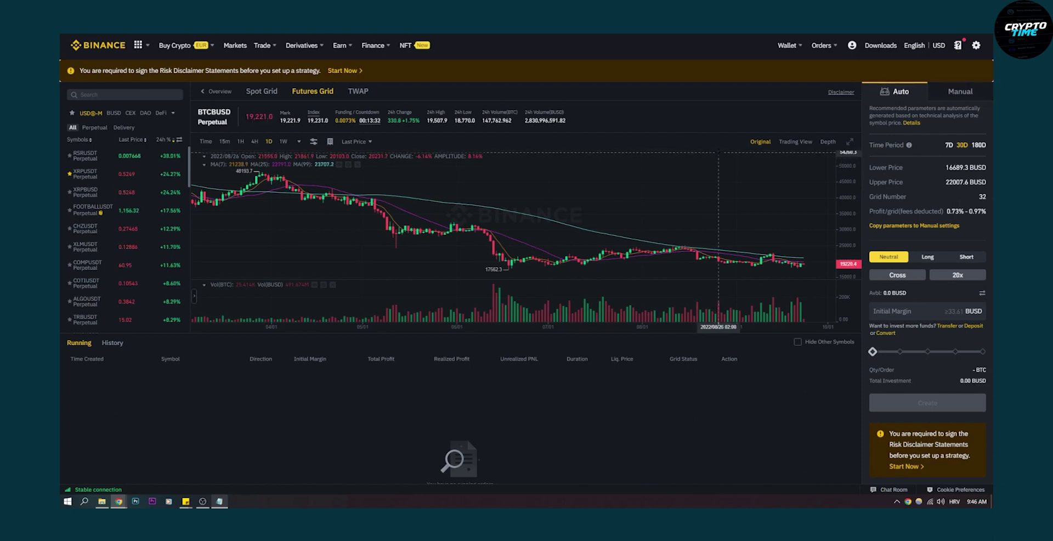
# Step: Switch the Futures Grid form to Manual mode and choose Geometric grid spacing
pyautogui.click(957, 97)
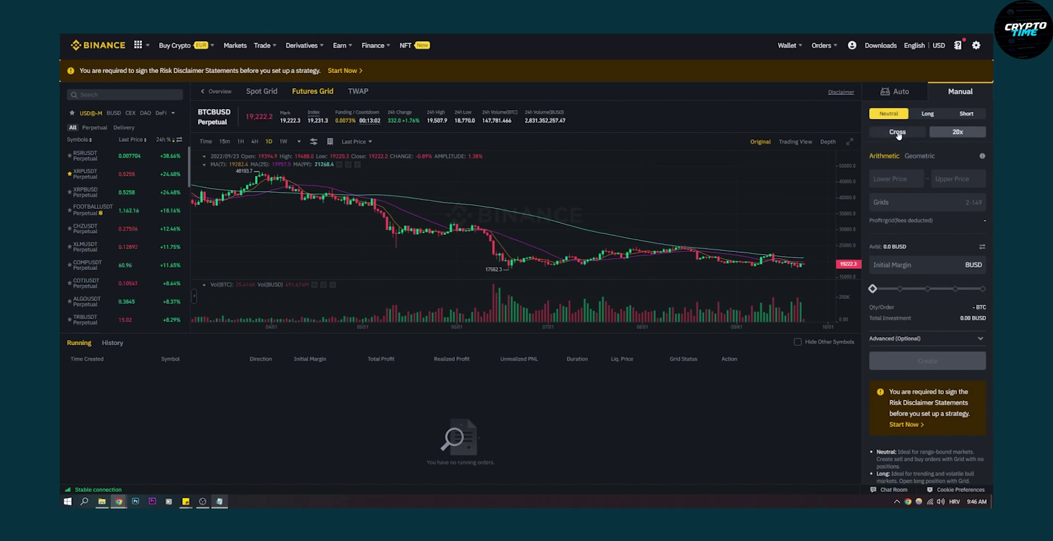
pyautogui.click(915, 158)
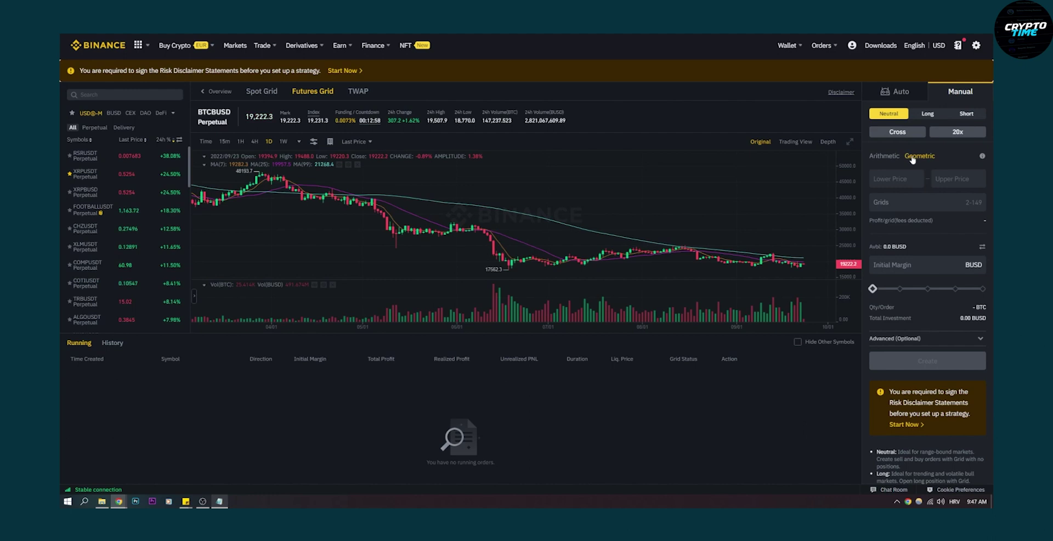
# Step: Change the grid's margin mode from Cross to Isolated
pyautogui.click(894, 134)
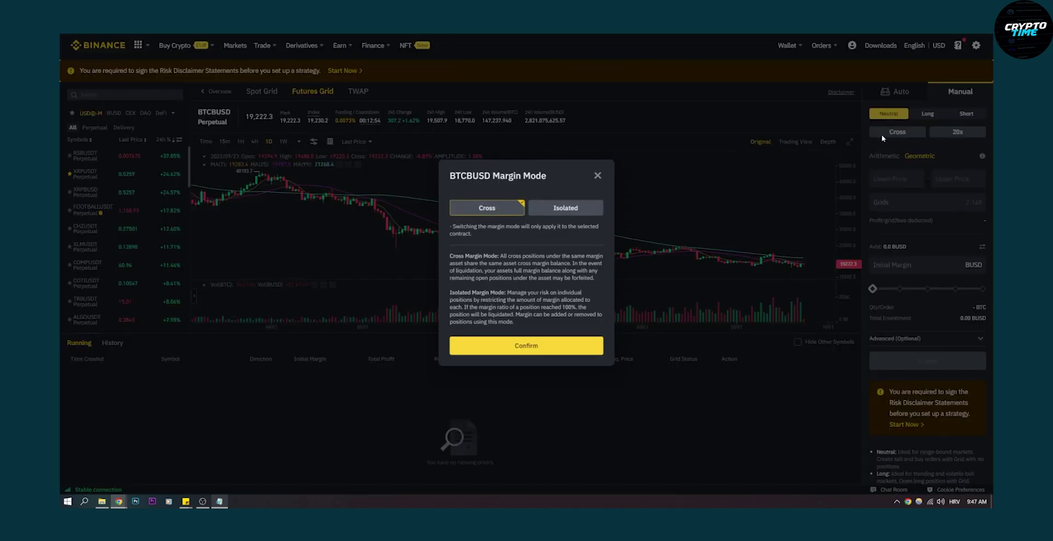
pyautogui.click(570, 208)
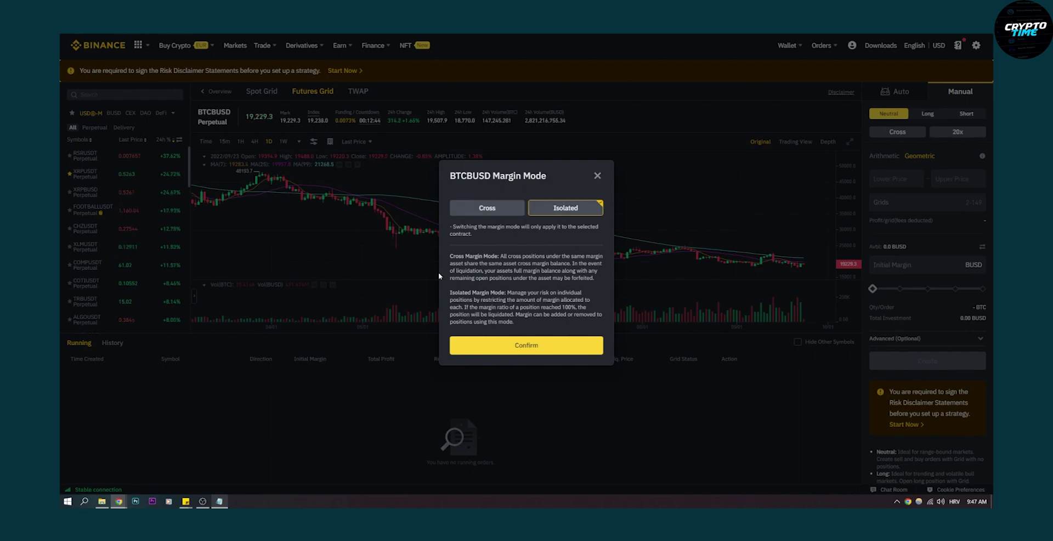
pyautogui.moveTo(450, 255); pyautogui.dragTo(571, 314)
pyautogui.click(571, 315)
pyautogui.click(523, 347)
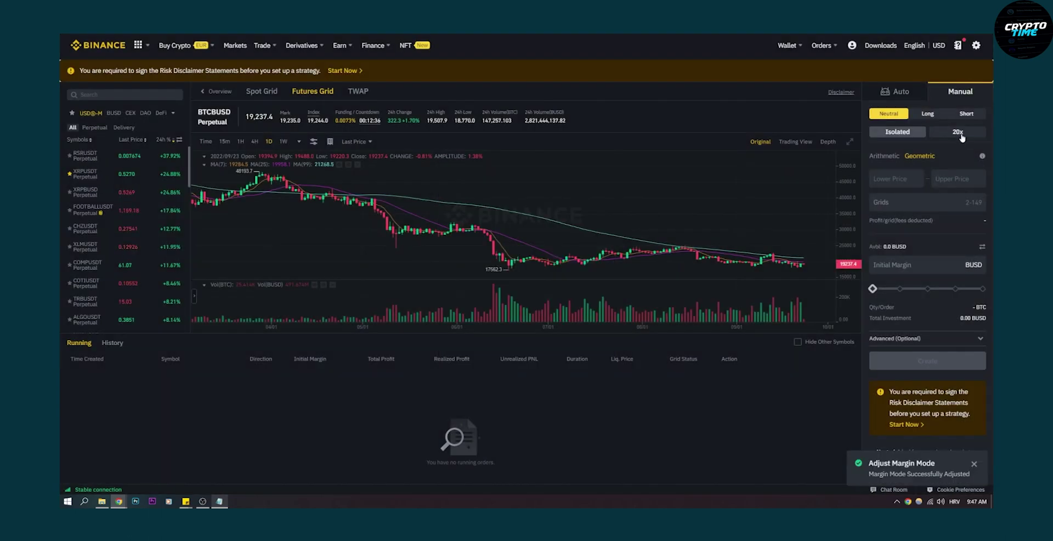
# Step: Raise the grid's leverage from 20x to 23x
pyautogui.click(958, 132)
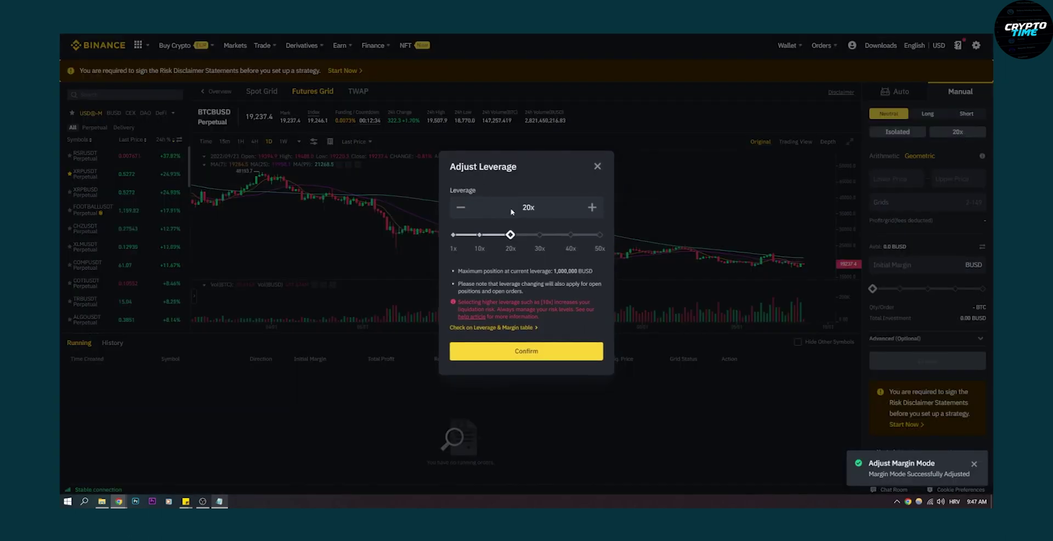
pyautogui.moveTo(512, 235)
pyautogui.moveTo(511, 234)
pyautogui.mouseDown()
pyautogui.moveTo(542, 235)
pyautogui.moveTo(455, 235)
pyautogui.moveTo(538, 235)
pyautogui.moveTo(511, 235)
pyautogui.moveTo(519, 235)
pyautogui.mouseUp()
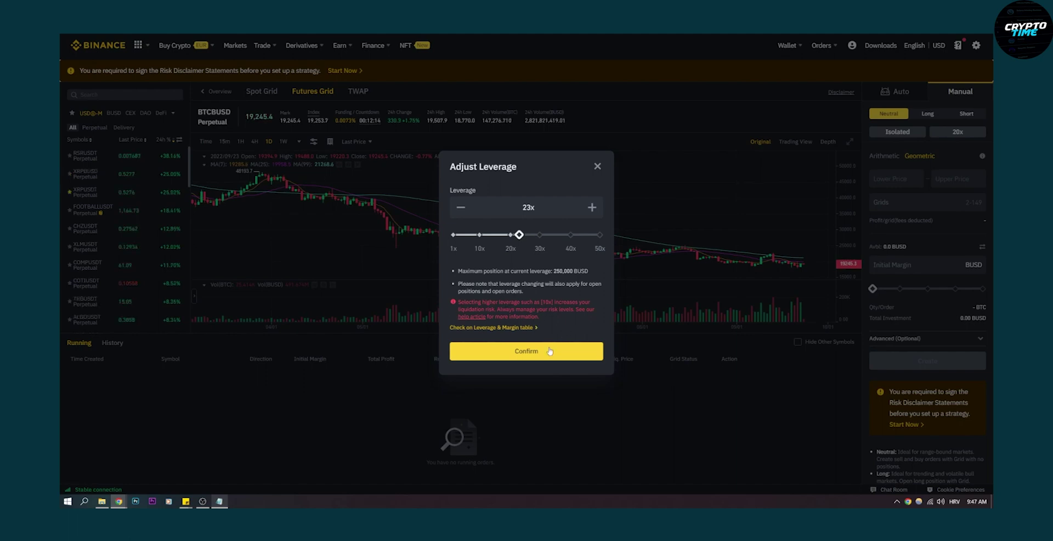
pyautogui.click(521, 352)
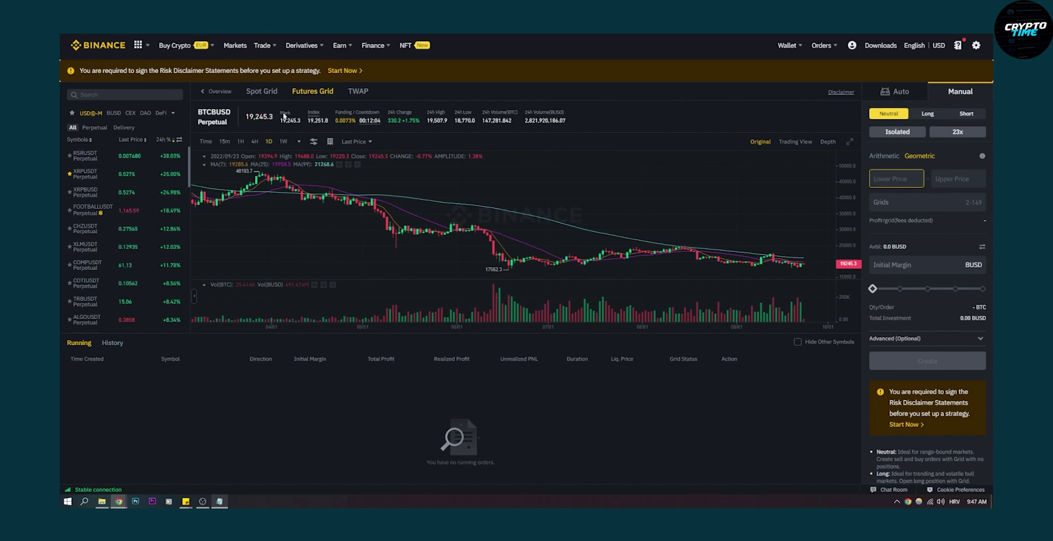
# Step: Search 'xrp' and switch the grid to XRPUSDT Perpetual
pyautogui.click(82, 94)
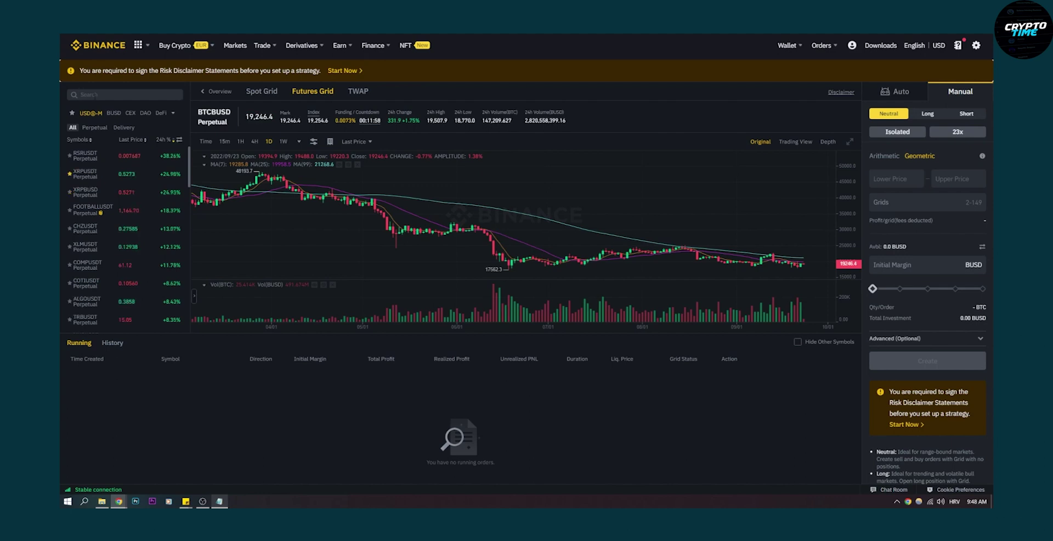
pyautogui.write('xrp')
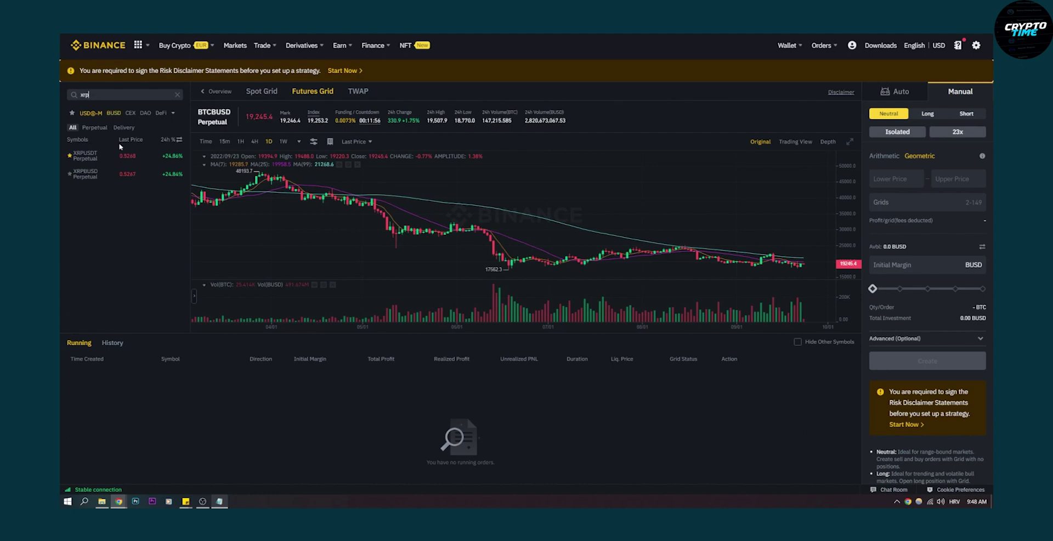
pyautogui.click(94, 157)
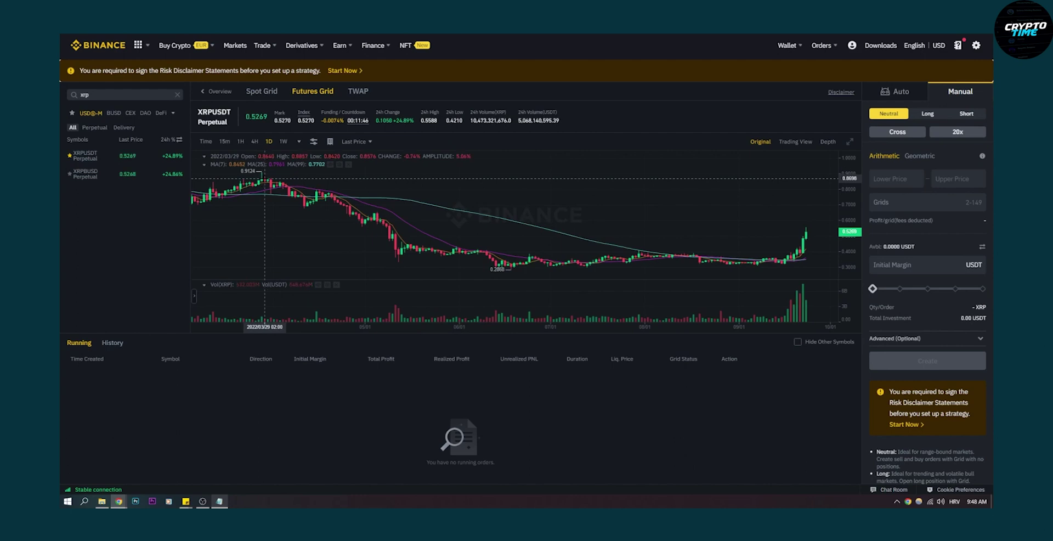
# Step: Enter a lower price of 0.3 and an upper price of 0.90
pyautogui.click(896, 179)
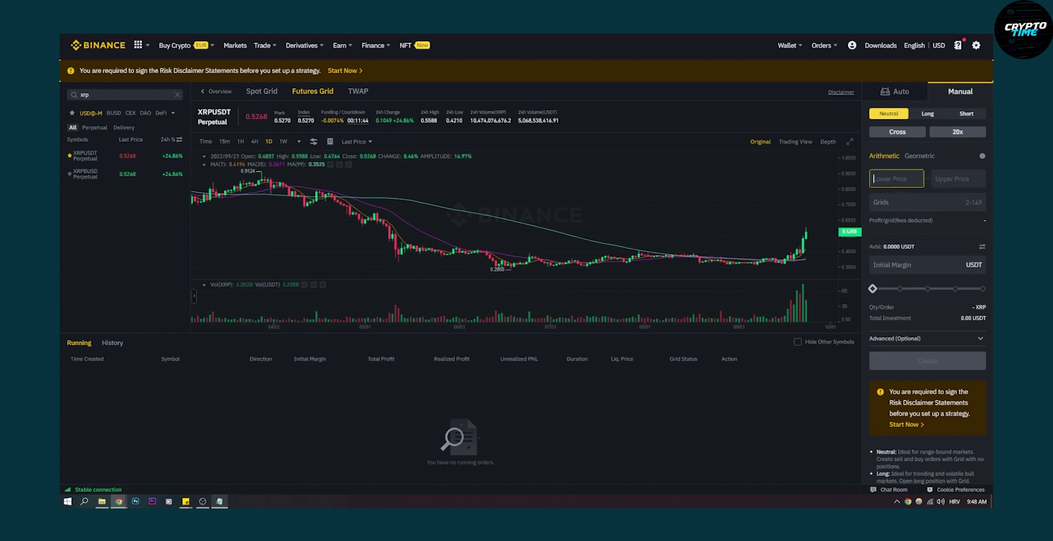
pyautogui.write('0')
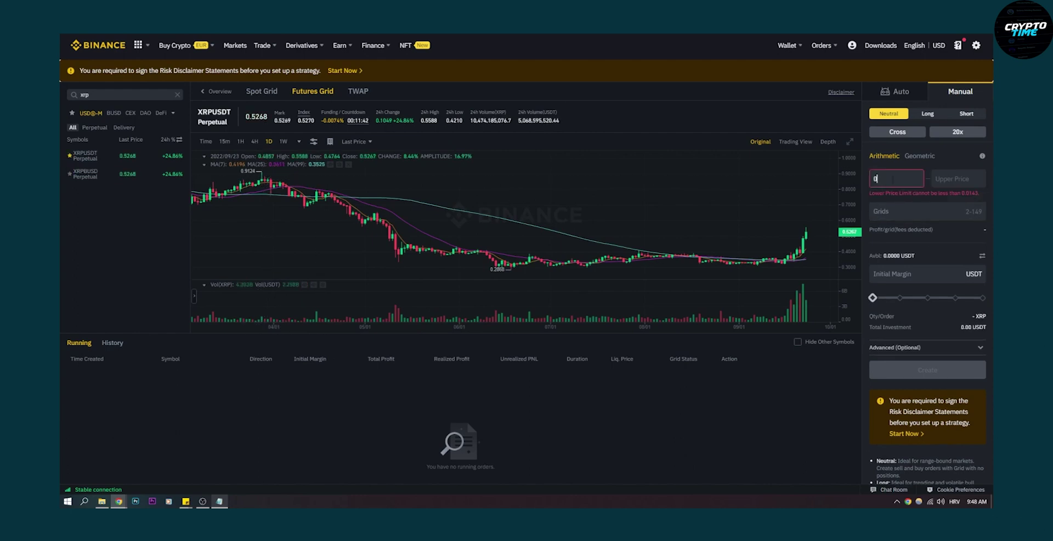
pyautogui.write('.25')
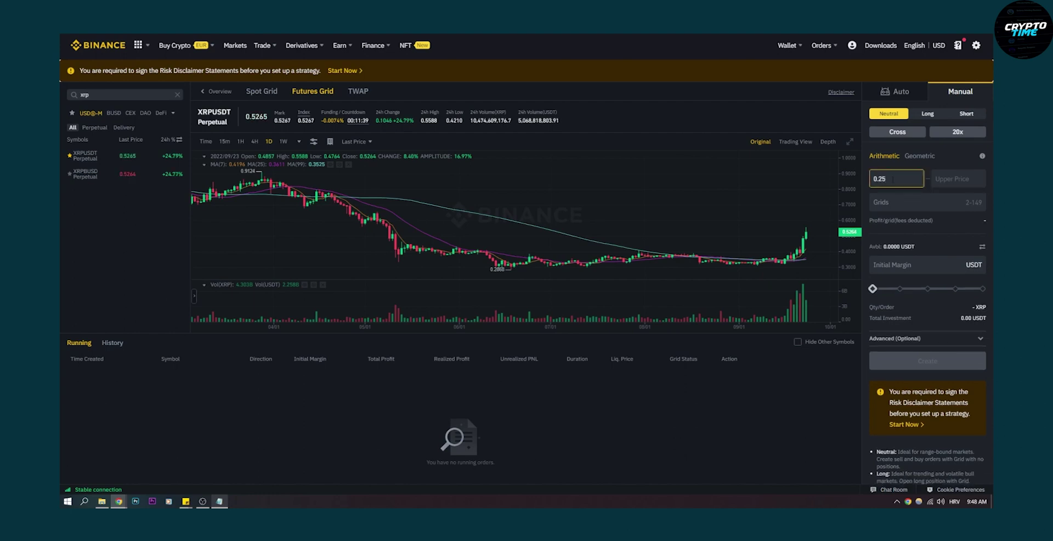
pyautogui.press('BackSpace')
pyautogui.write('30')
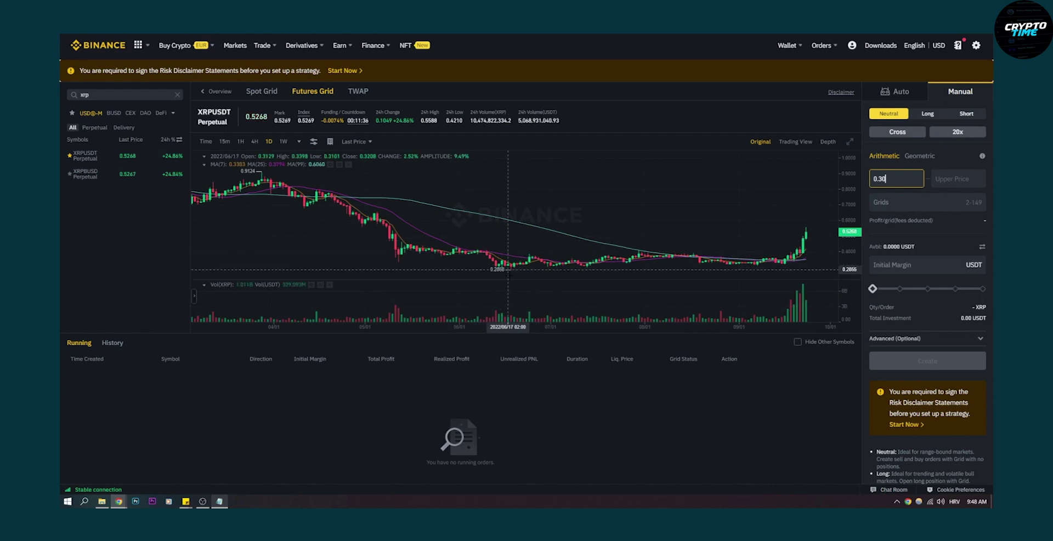
pyautogui.click(959, 178)
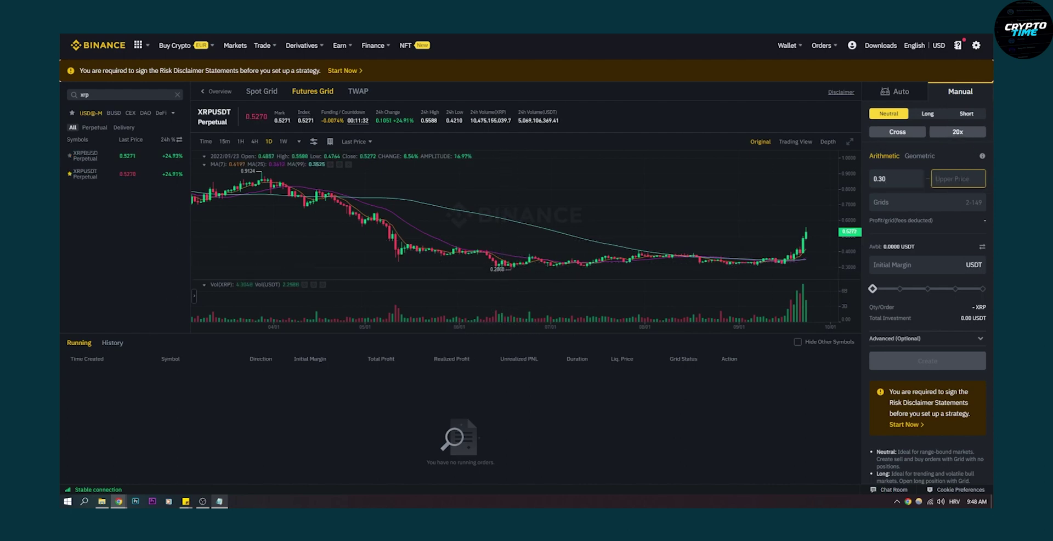
pyautogui.write('0.90')
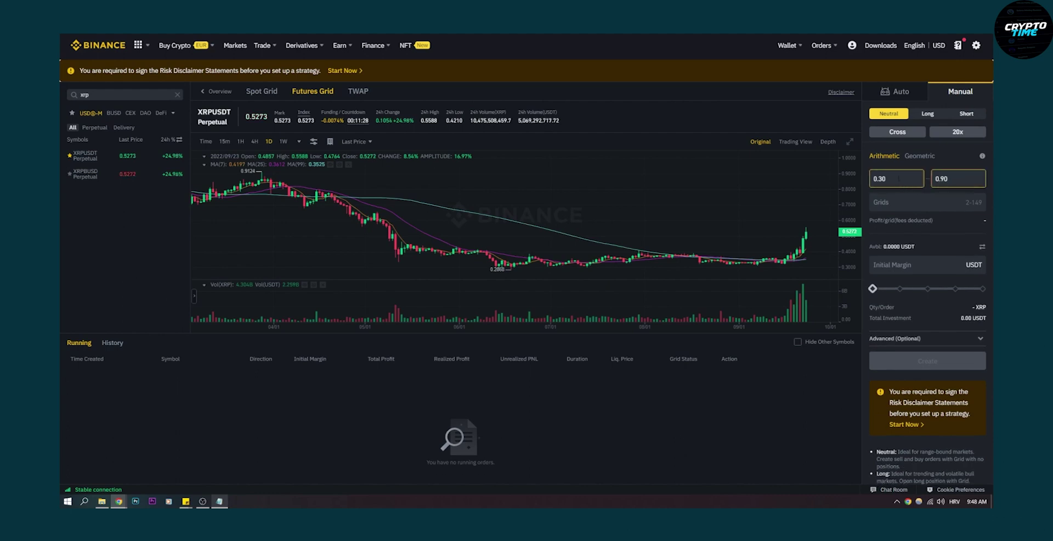
pyautogui.click(916, 202)
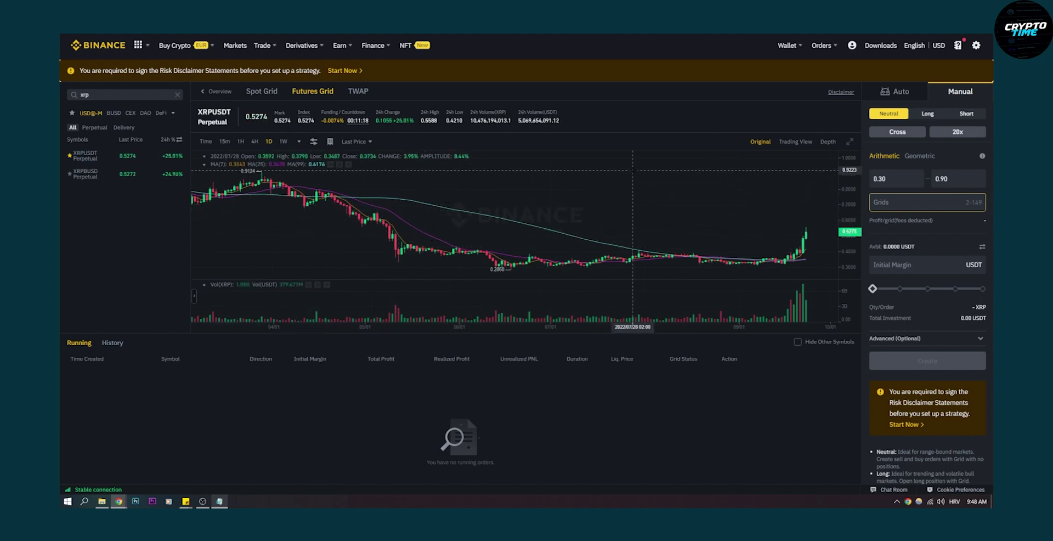
# Step: Set 50 grids, try 100 and 26.9 as initial margin, then reset margin to 0 USDT
pyautogui.write('149')
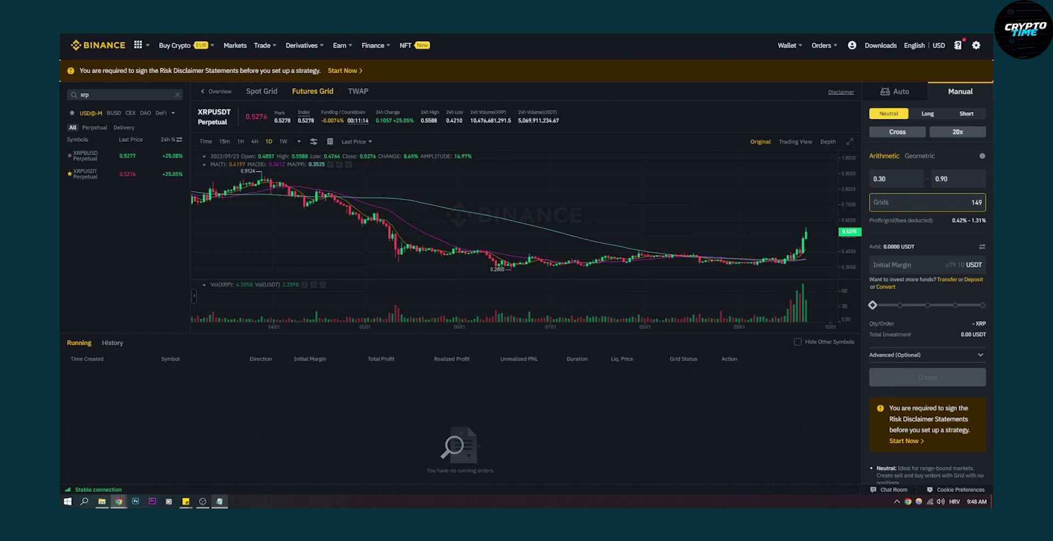
pyautogui.write('50')
pyautogui.click(923, 267)
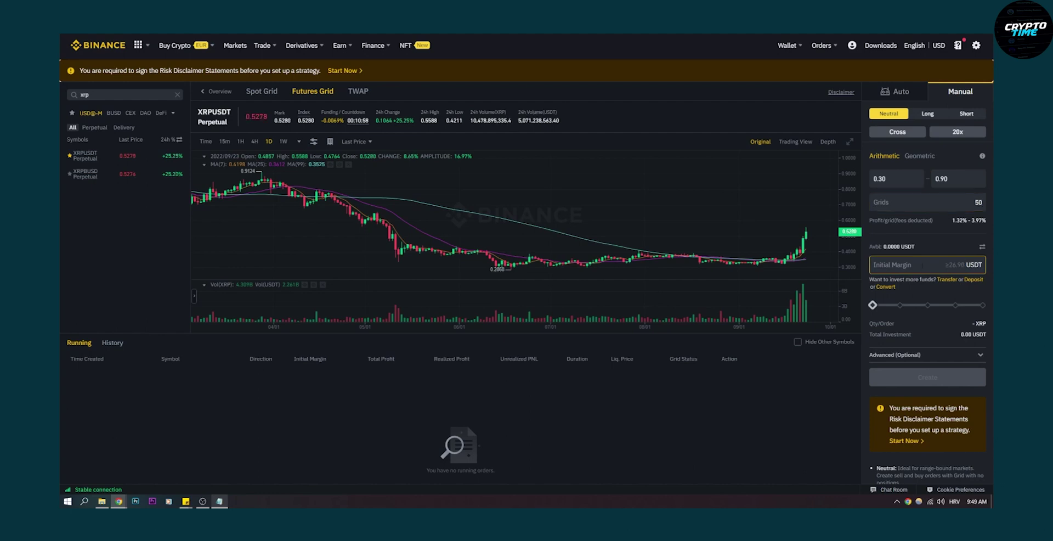
pyautogui.write('100')
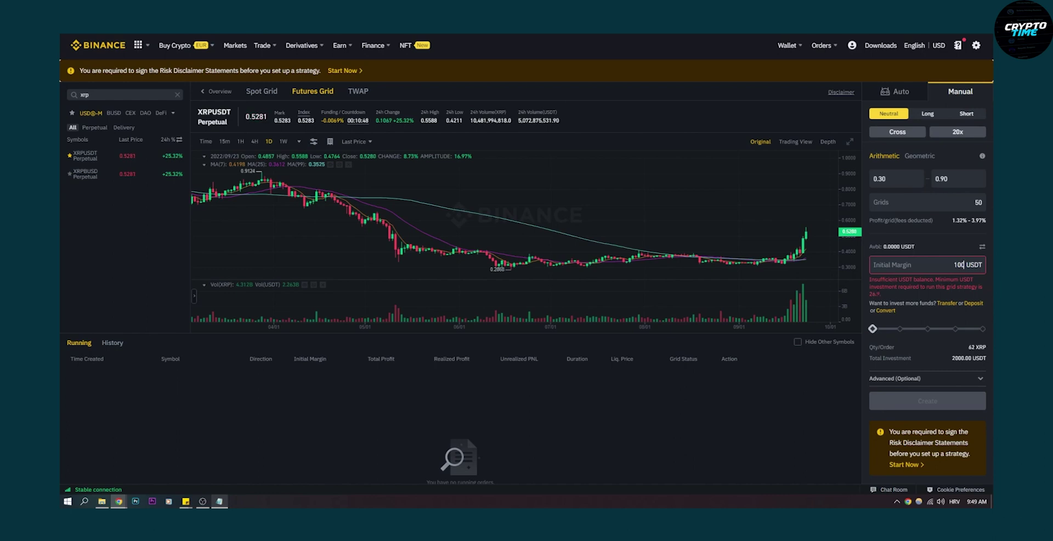
pyautogui.doubleClick(958, 264)
pyautogui.write('26.9')
pyautogui.click(873, 330)
pyautogui.click(909, 178)
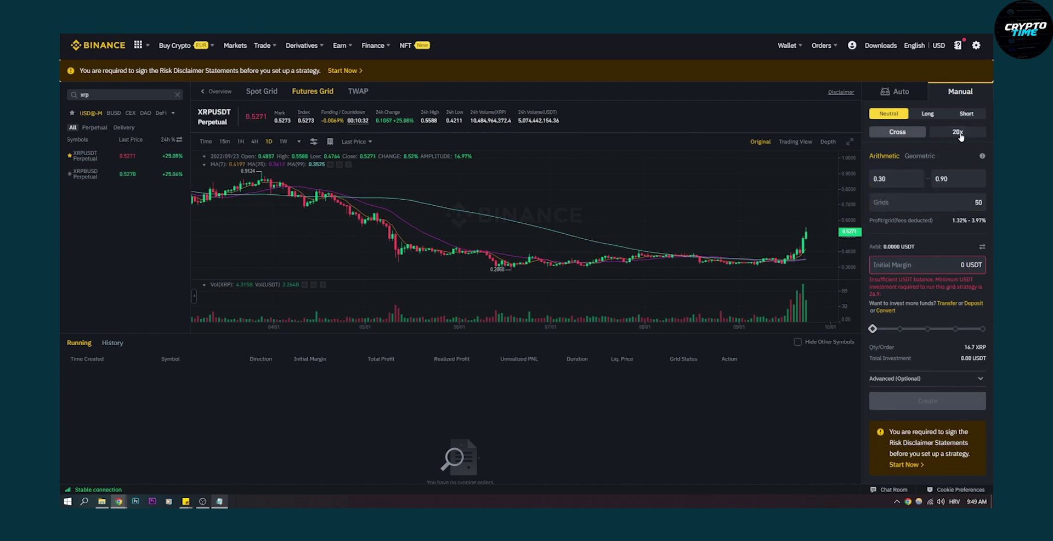
# Step: Lower the grid's leverage to 6x
pyautogui.click(960, 134)
pyautogui.moveTo(485, 234); pyautogui.dragTo(464, 235)
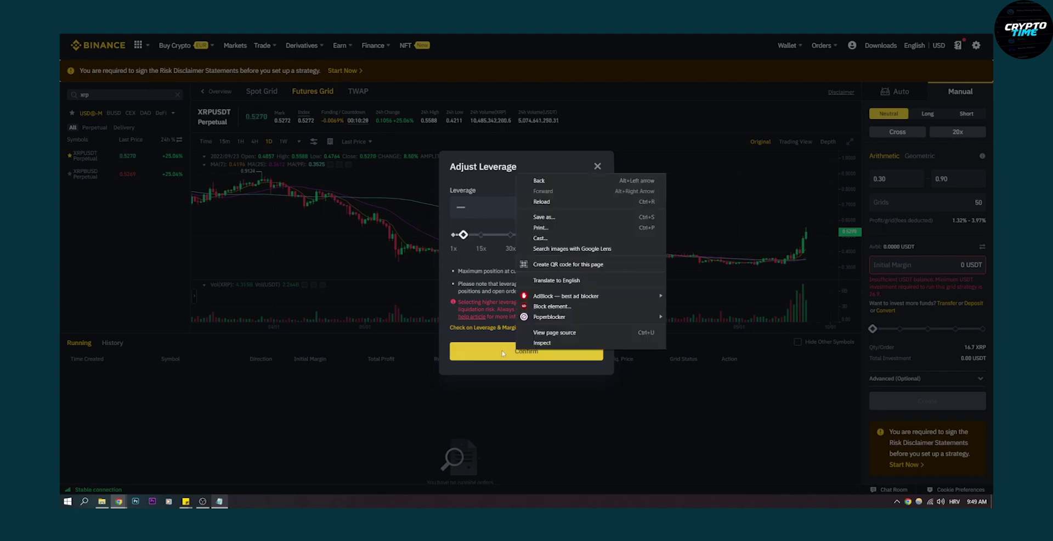
pyautogui.click(502, 354)
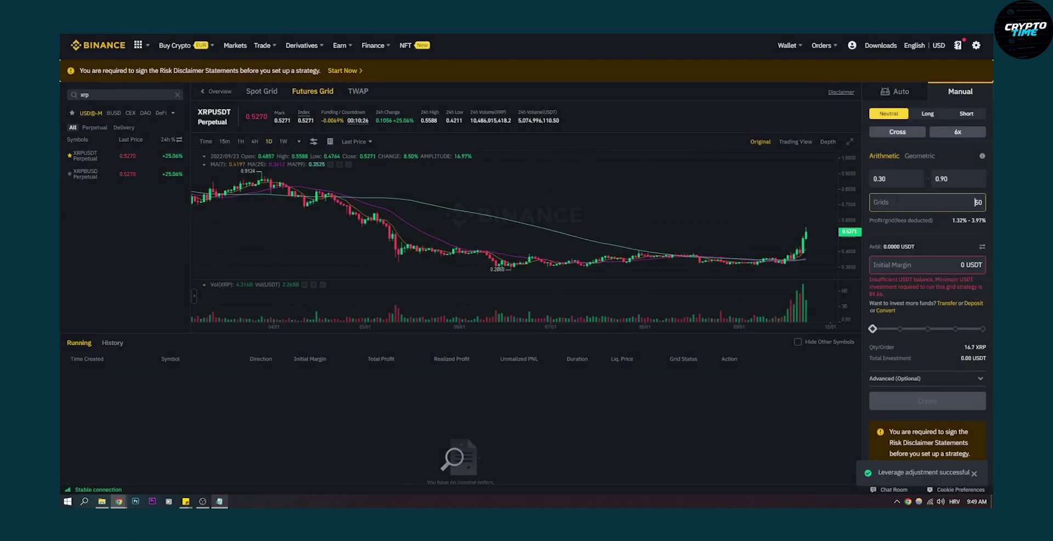
# Step: Test 149 grids with 263.67 USDT initial margin, then set the grid count back to 50
pyautogui.press('BackSpace')
pyautogui.press('BackSpace')
pyautogui.write('149')
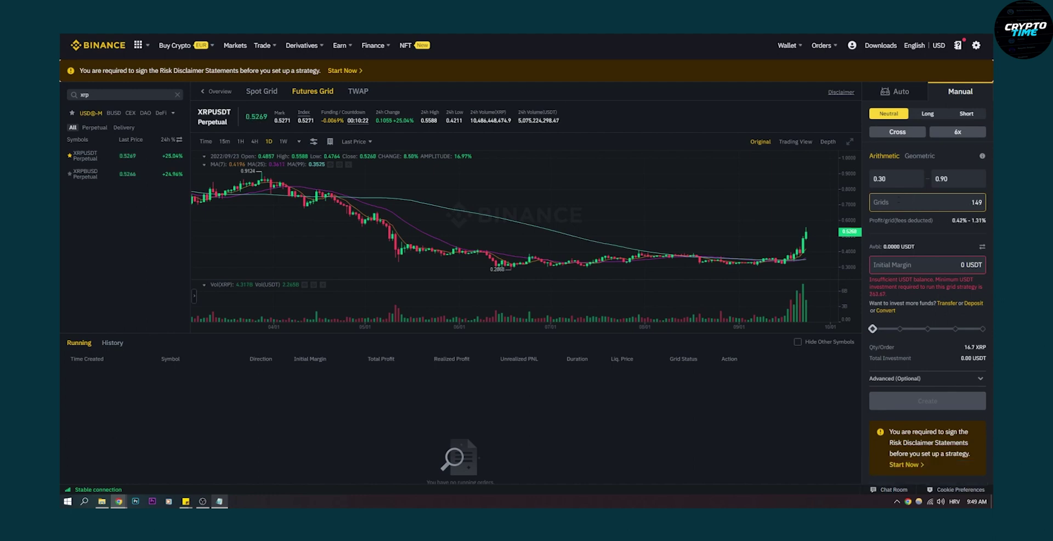
pyautogui.moveTo(868, 294); pyautogui.dragTo(883, 294)
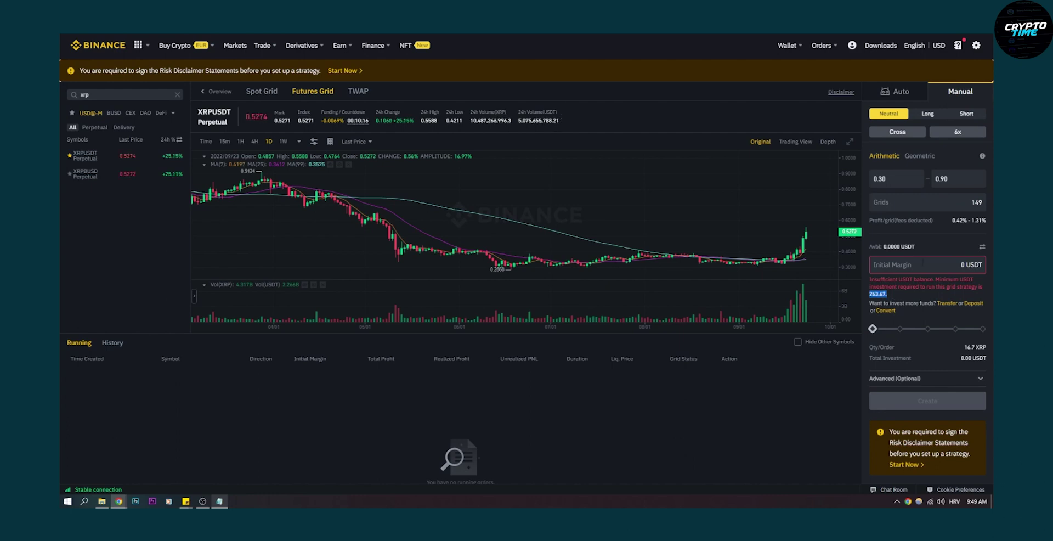
pyautogui.click(961, 264)
pyautogui.write('263')
pyautogui.press('Delete')
pyautogui.write('.67')
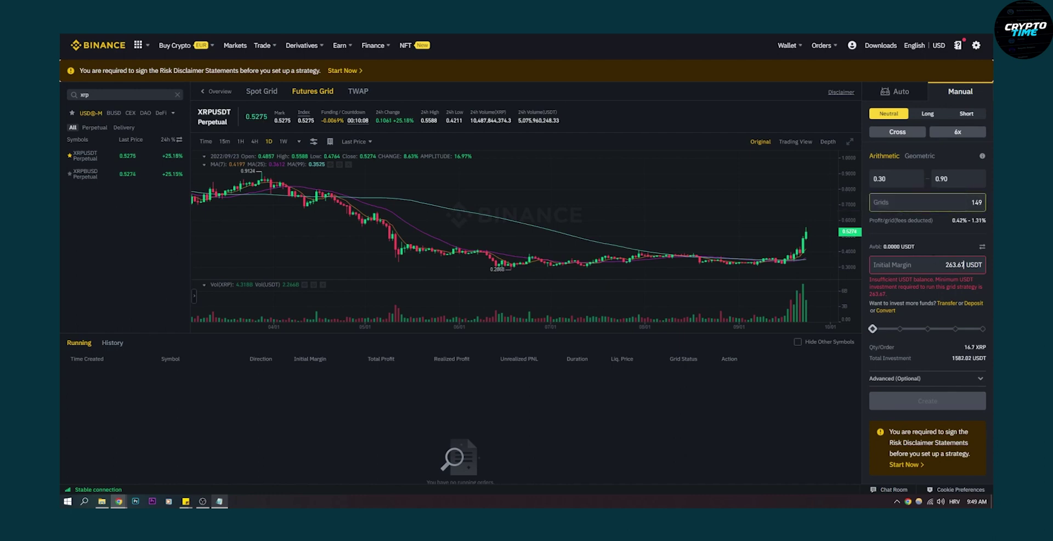
pyautogui.doubleClick(976, 202)
pyautogui.write('50')
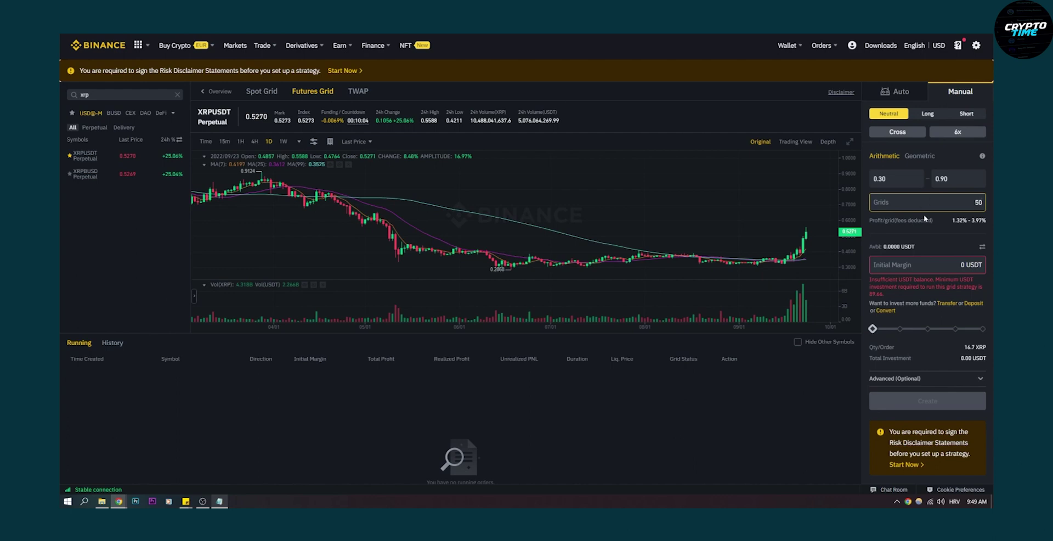
# Step: Raise leverage to 69x briefly, then settle it at 10x
pyautogui.click(945, 136)
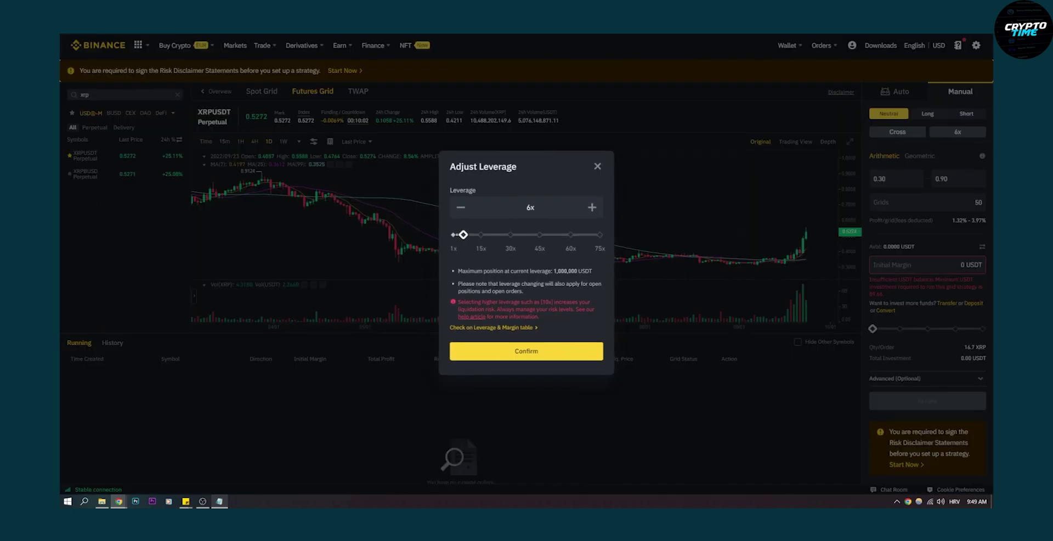
pyautogui.moveTo(465, 236); pyautogui.dragTo(588, 235)
pyautogui.click(545, 352)
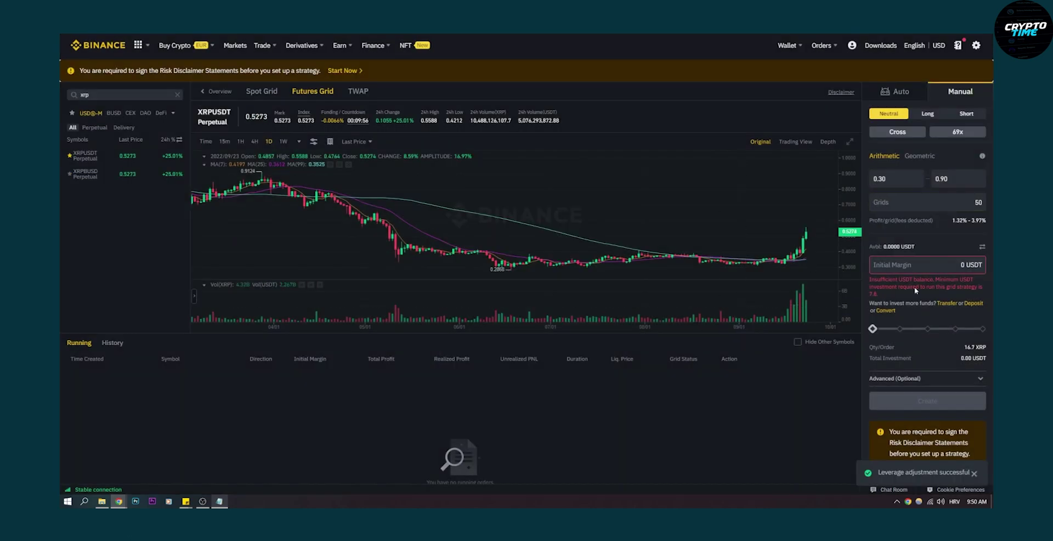
pyautogui.click(956, 132)
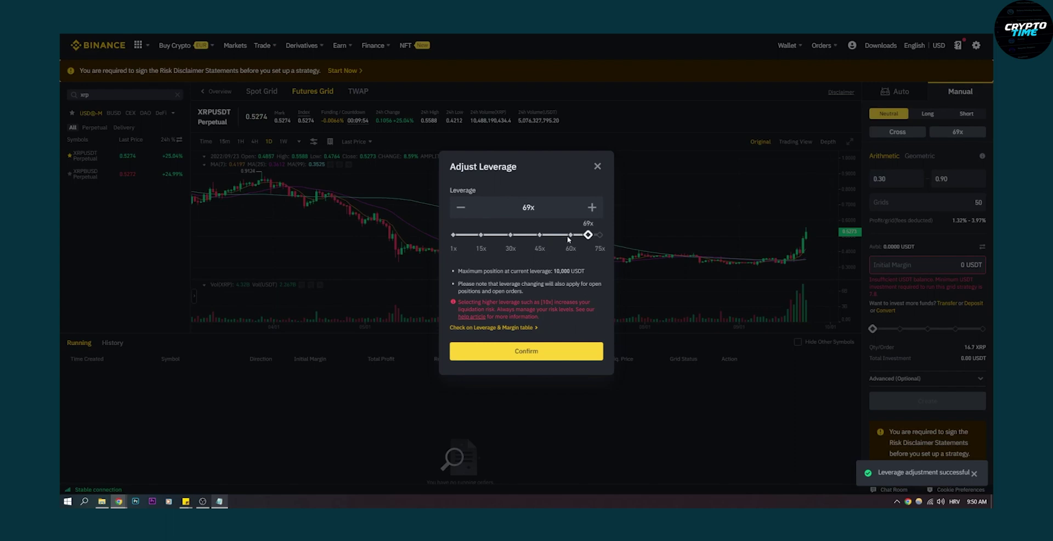
pyautogui.moveTo(587, 235); pyautogui.dragTo(471, 235)
pyautogui.click(527, 352)
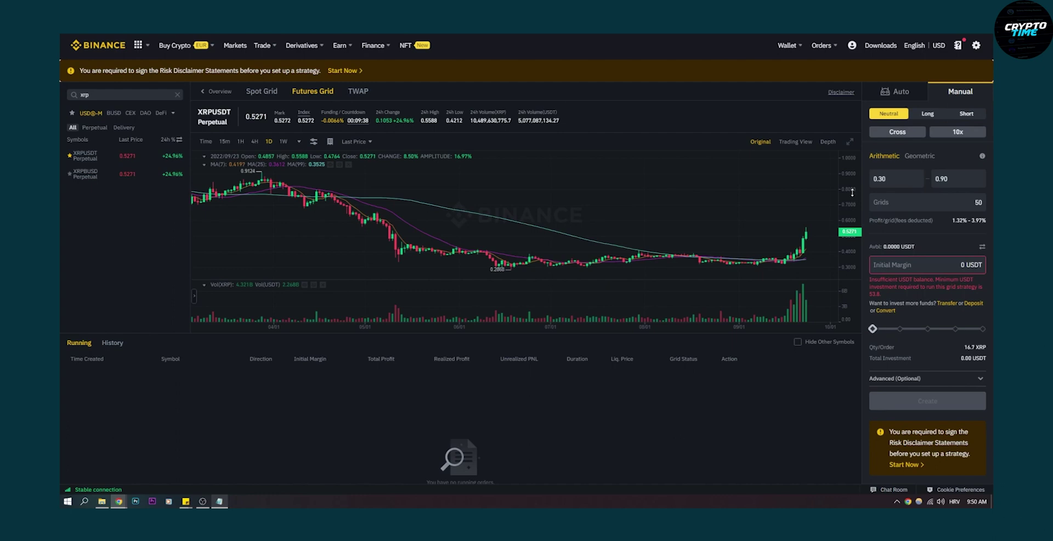
pyautogui.click(889, 178)
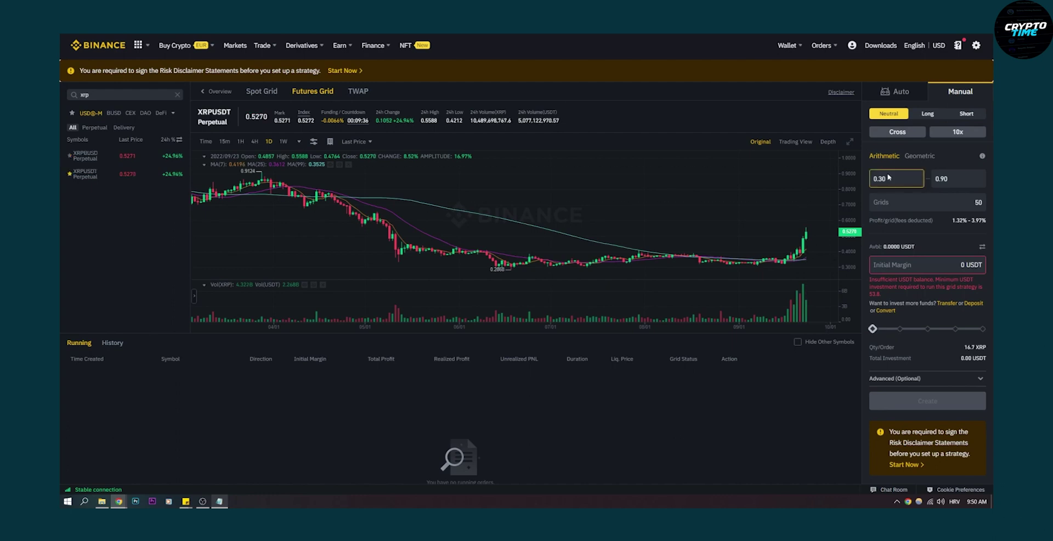